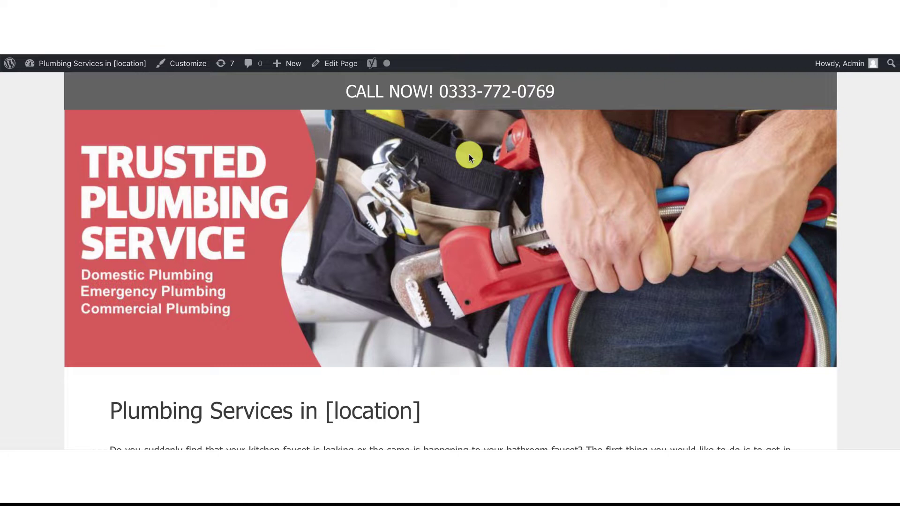
From the Dashboard's Magic Page list, open the Plumber [location] template, showing 0 locations, in the editor
scroll(430, 234, down, 2)
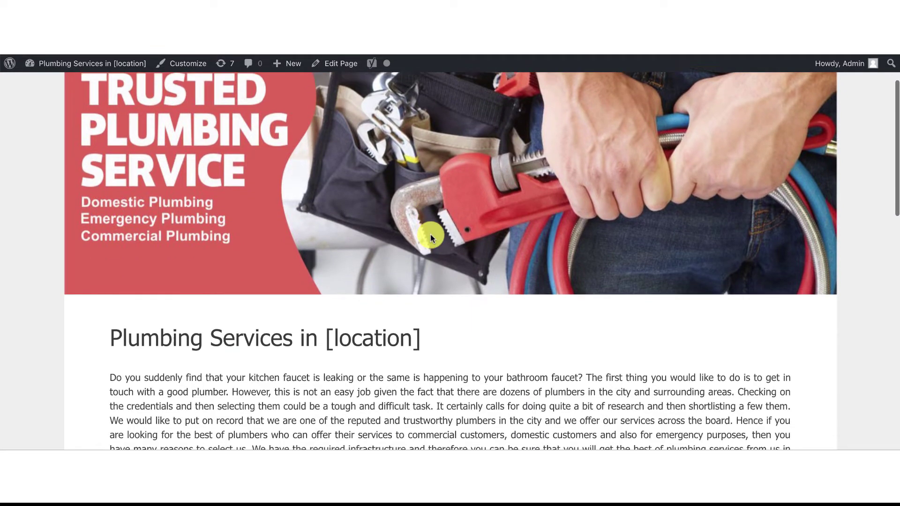
scroll(451, 347, down, 15)
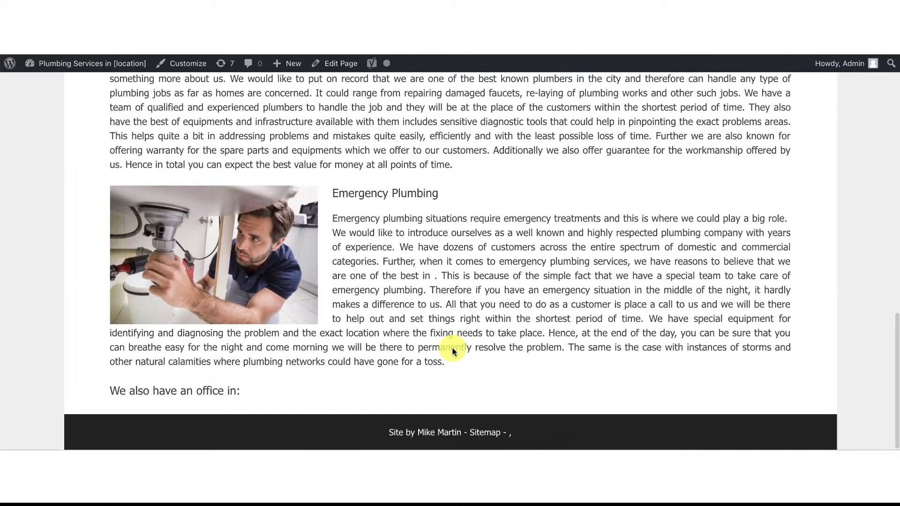
scroll(505, 311, up, 15)
scroll(433, 330, down, 3)
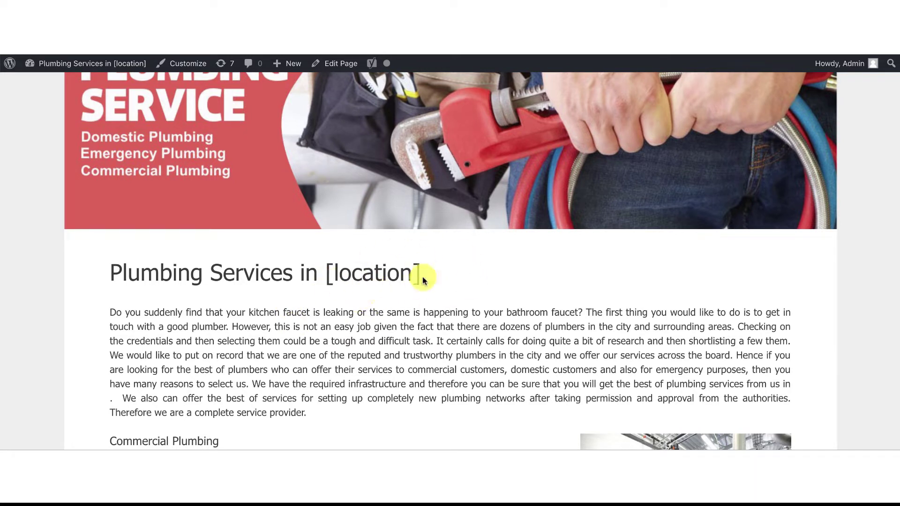
mouse_move(58, 65)
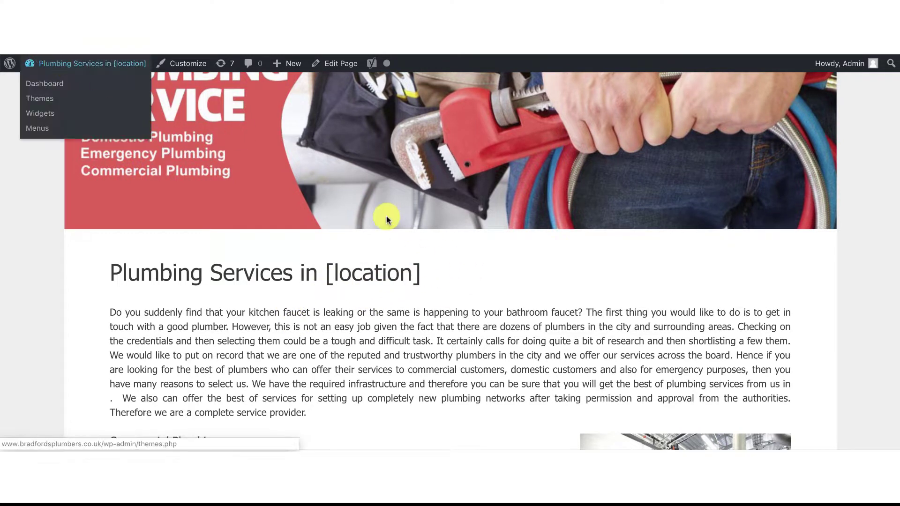
click(92, 65)
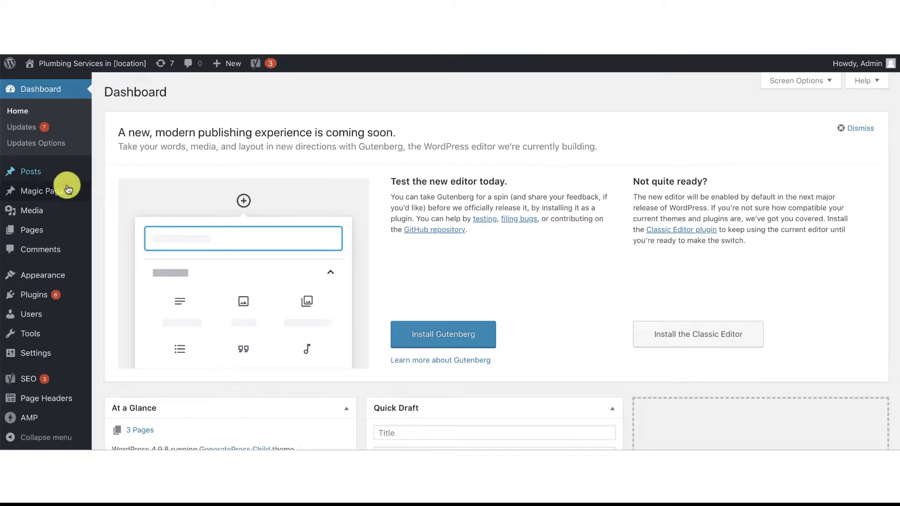
mouse_move(60, 194)
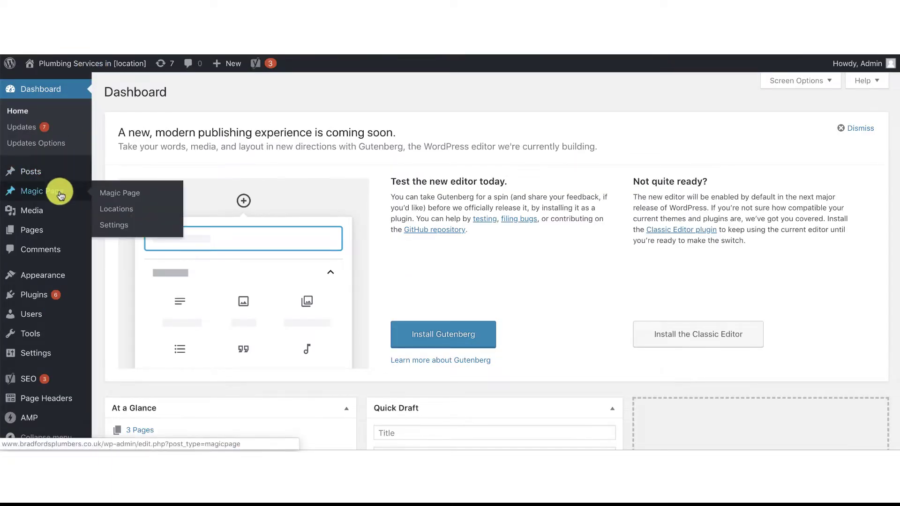
click(114, 196)
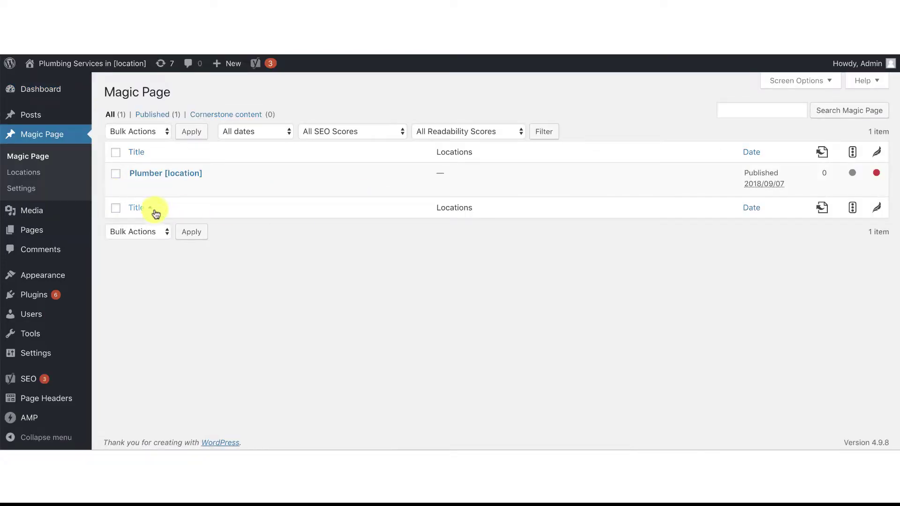
click(139, 187)
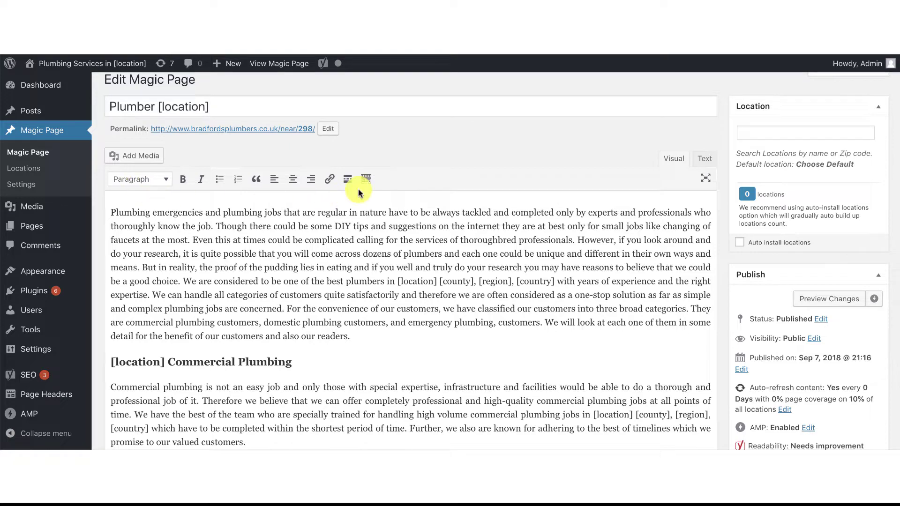
scroll(776, 243, down, 7)
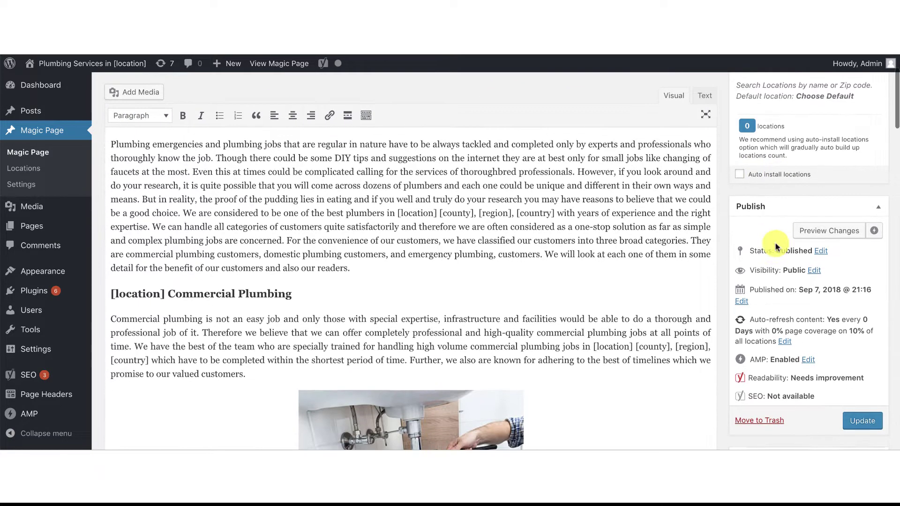
scroll(776, 243, down, 10)
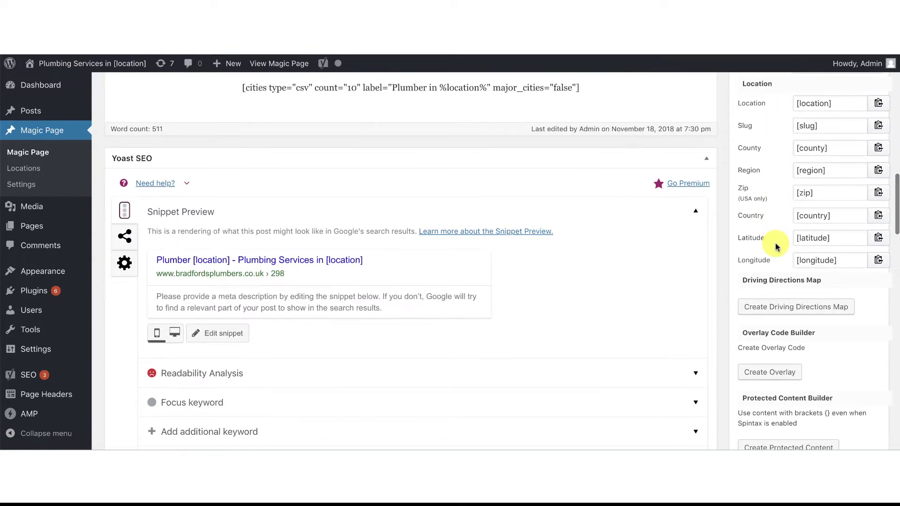
scroll(776, 244, up, 17)
Assign Bradford, BD1 1 as the template's location, giving 299 locations, and update the template
click(759, 143)
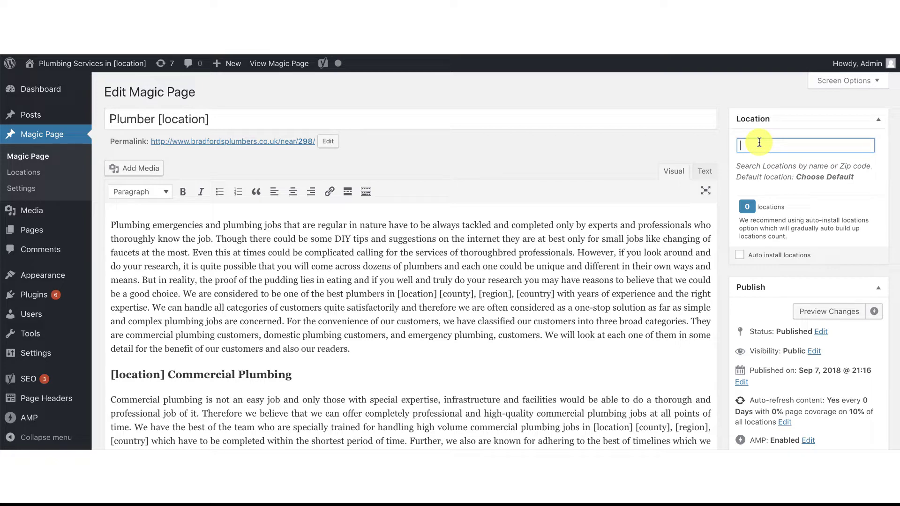
text(bradford)
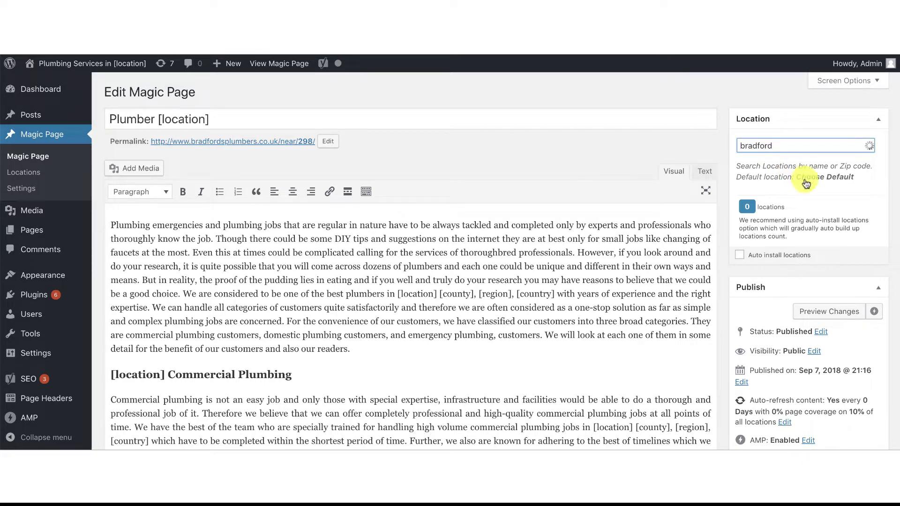
click(783, 168)
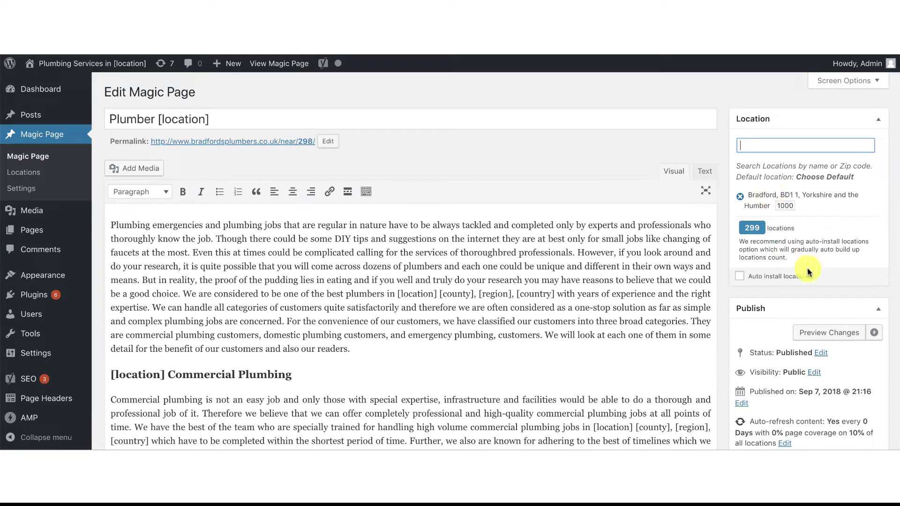
scroll(839, 311, down, 3)
scroll(839, 313, down, 1)
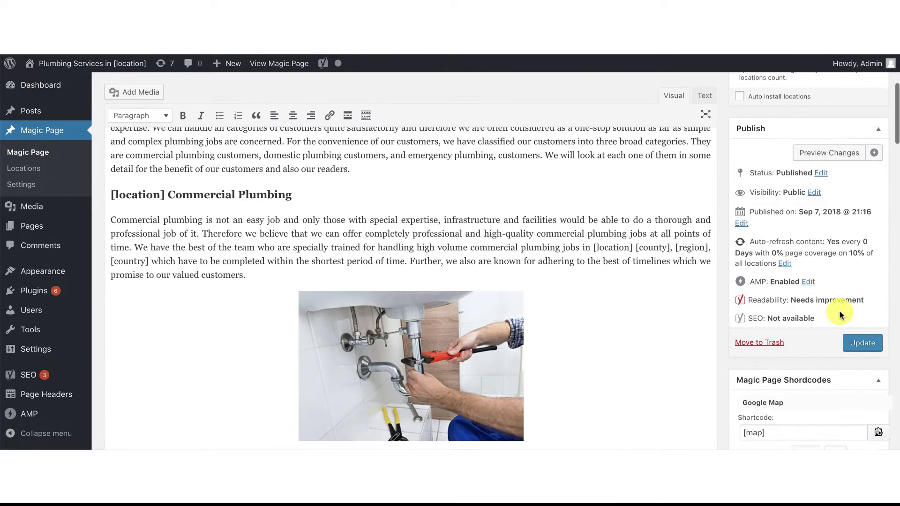
click(858, 345)
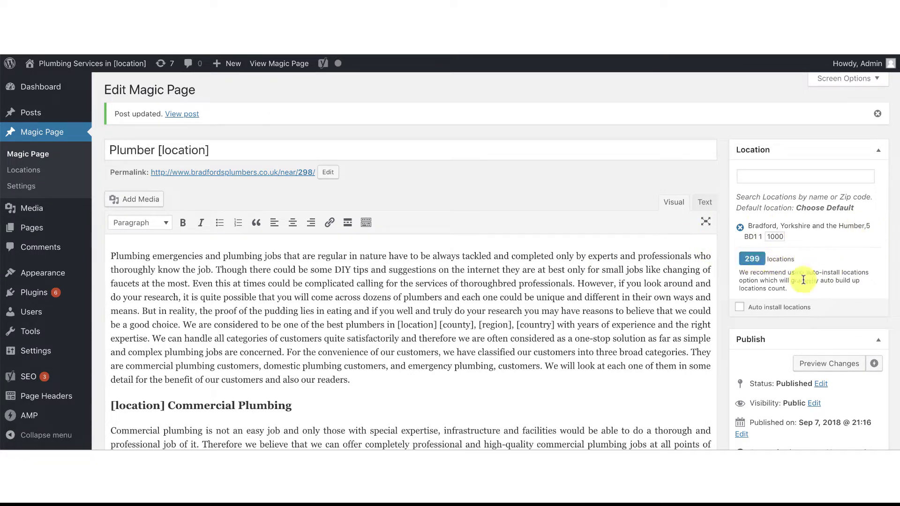
Enable Auto install locations, discard installed locations with Option 1, and set the period to 90 days
click(740, 307)
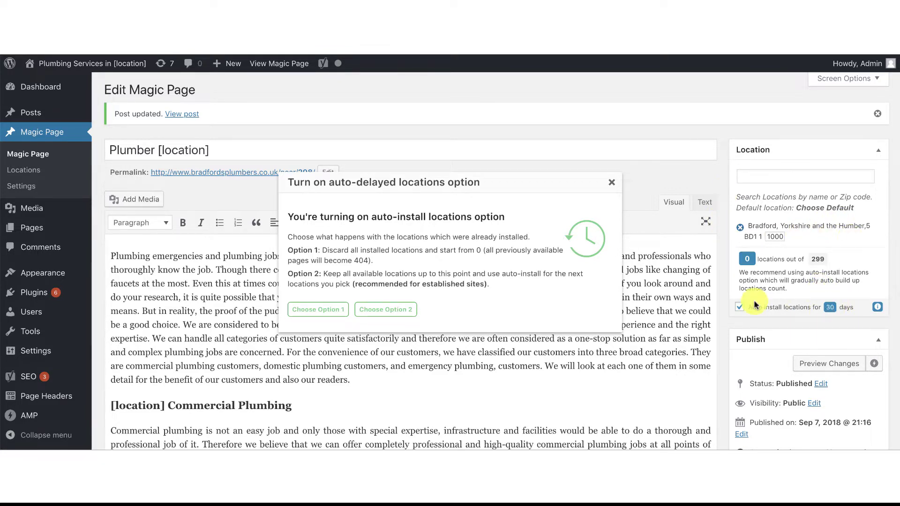
click(314, 310)
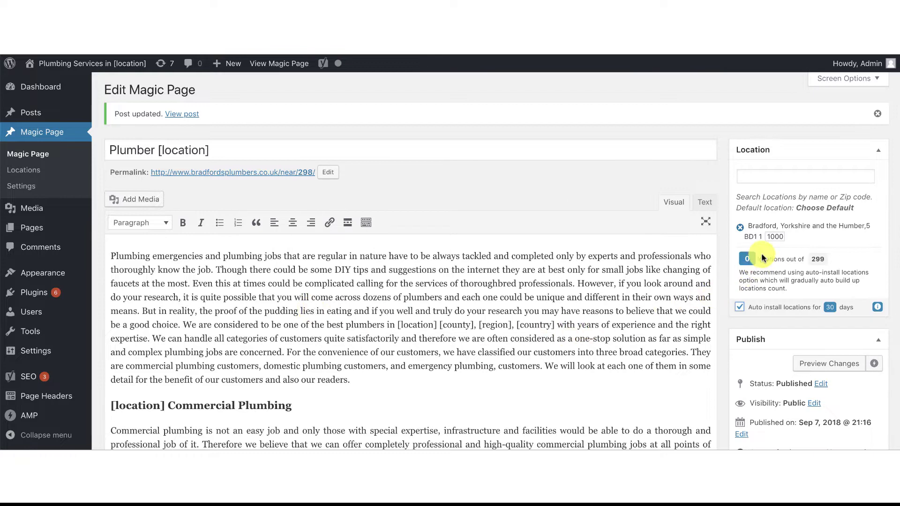
click(831, 309)
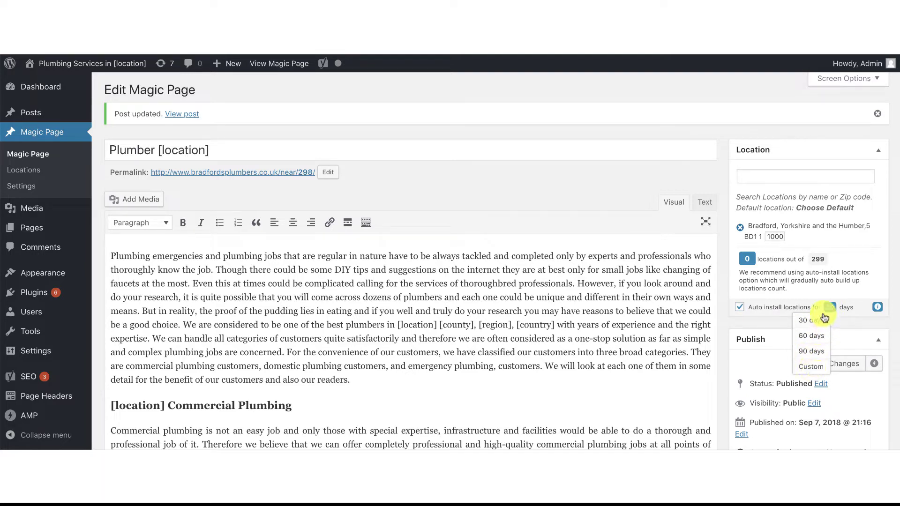
click(811, 351)
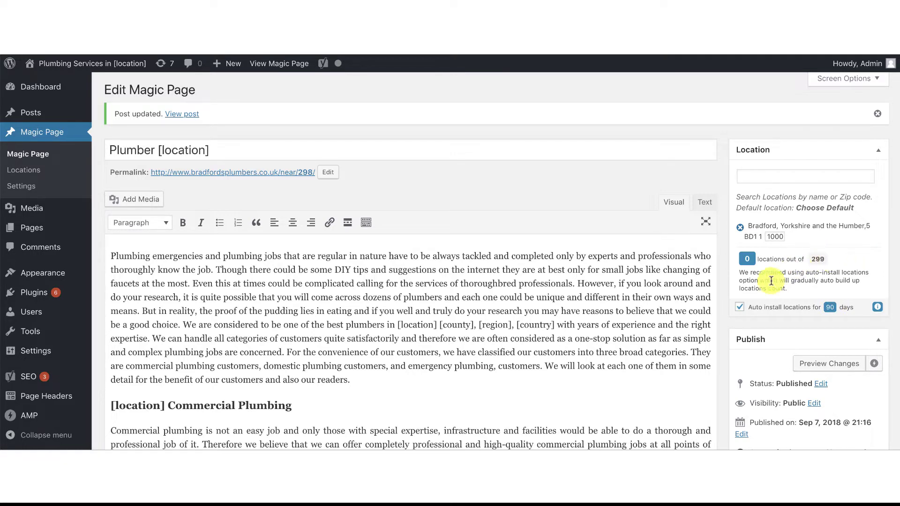
scroll(833, 294, down, 2)
scroll(833, 295, up, 2)
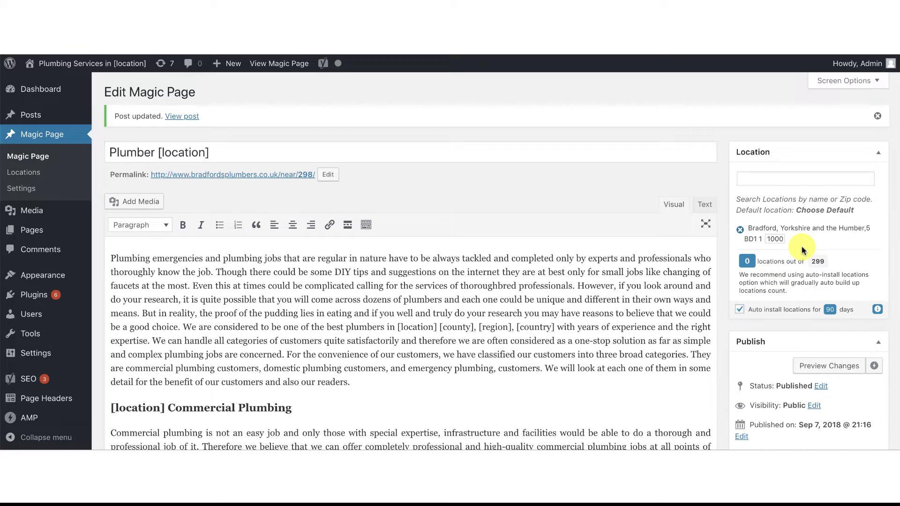
scroll(474, 383, down, 15)
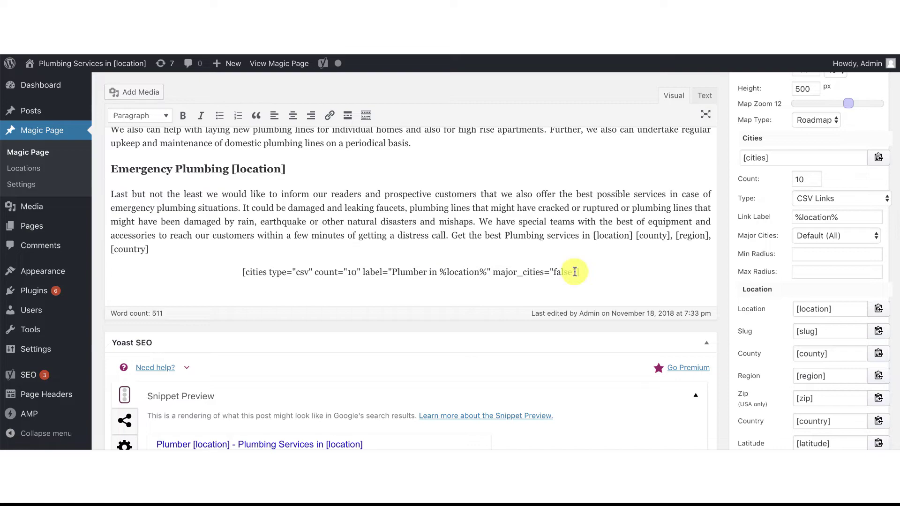
scroll(637, 256, up, 20)
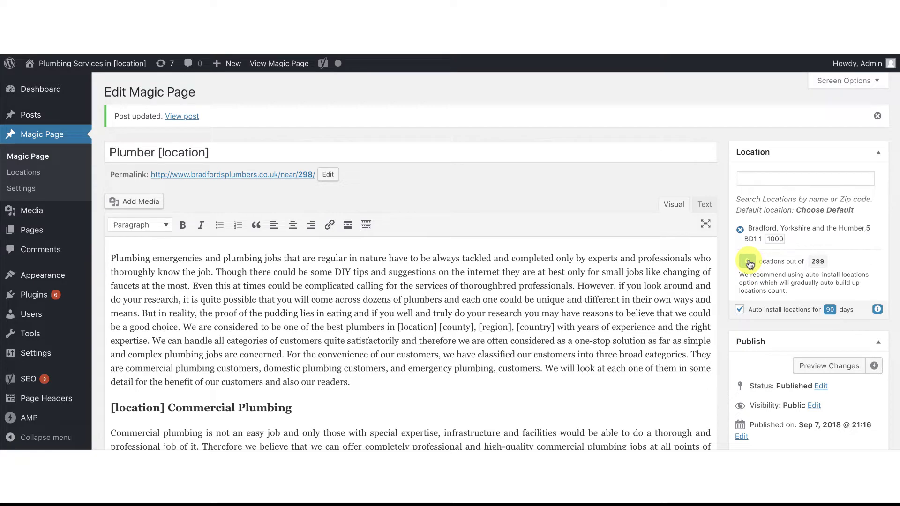
Install 10 auto locations from the locations overview, bringing the total to 20 of 299
click(748, 262)
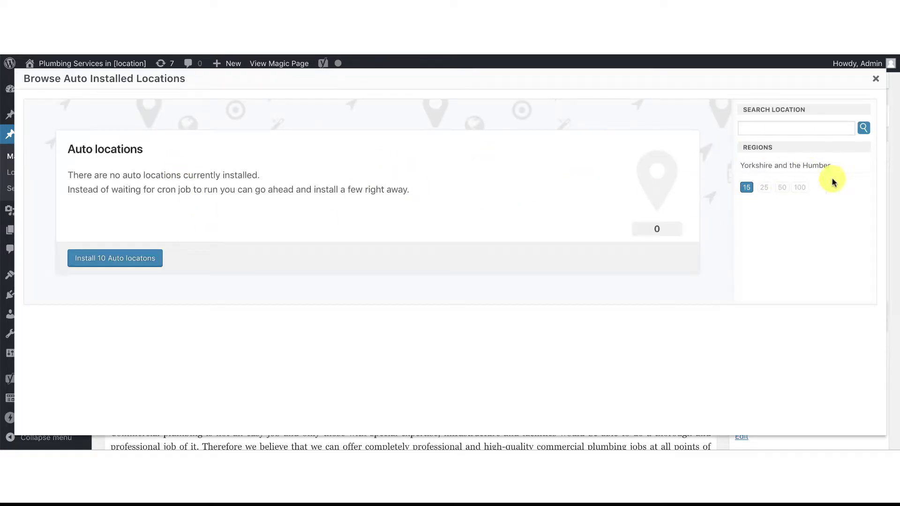
click(120, 260)
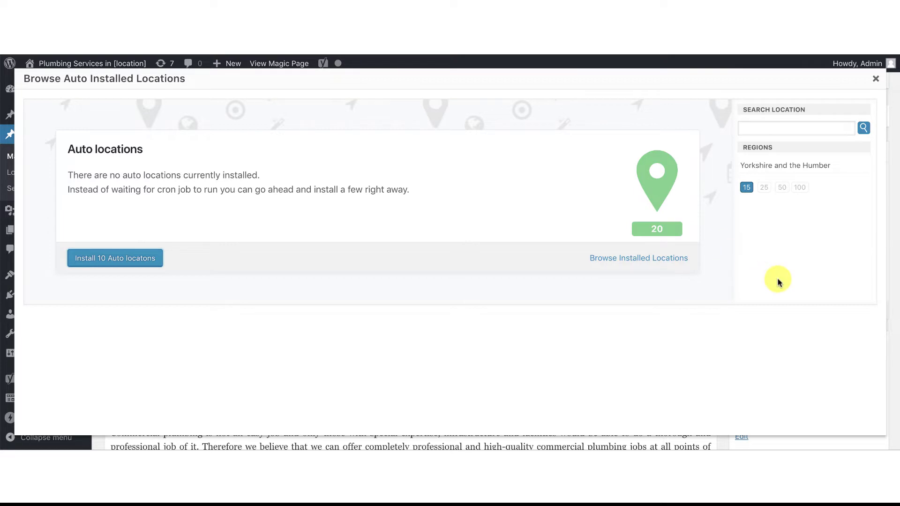
scroll(778, 282, down, 1)
scroll(778, 281, up, 1)
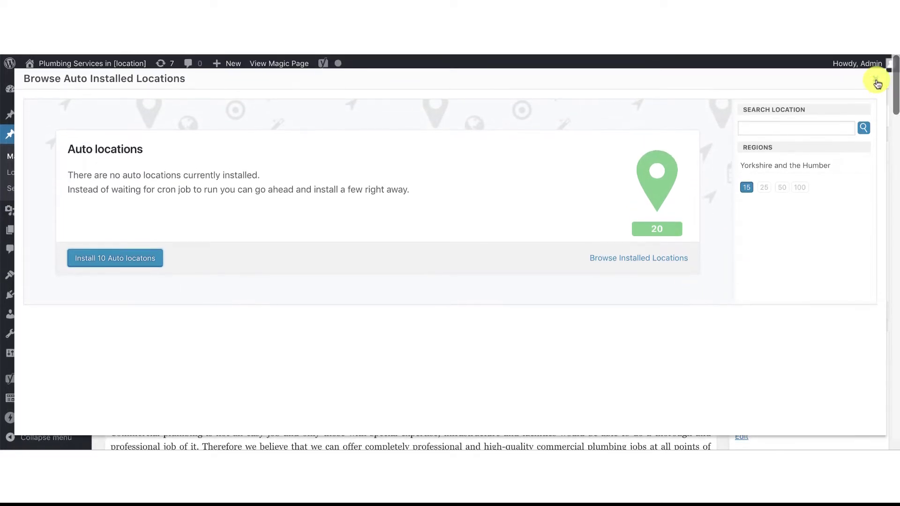
click(875, 82)
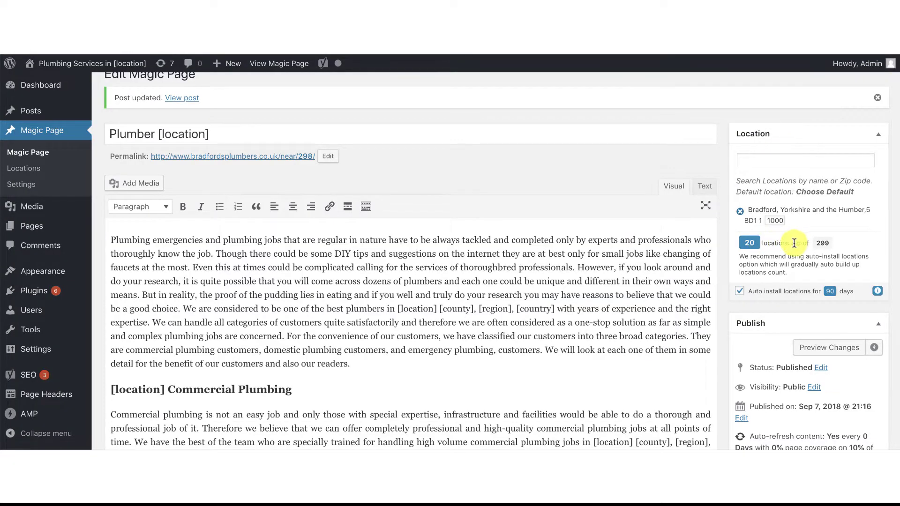
Update the Plumber [location] template from the Publish box with 20 of 299 installed
scroll(830, 281, down, 6)
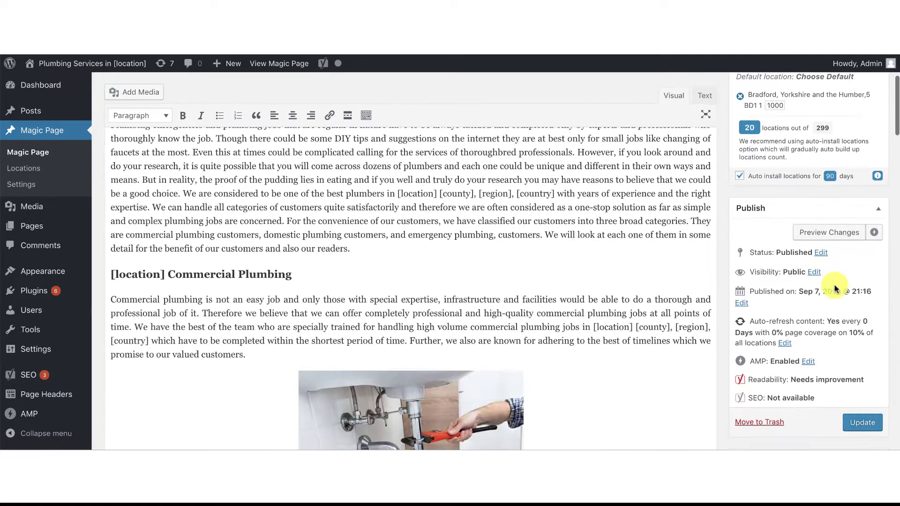
click(861, 357)
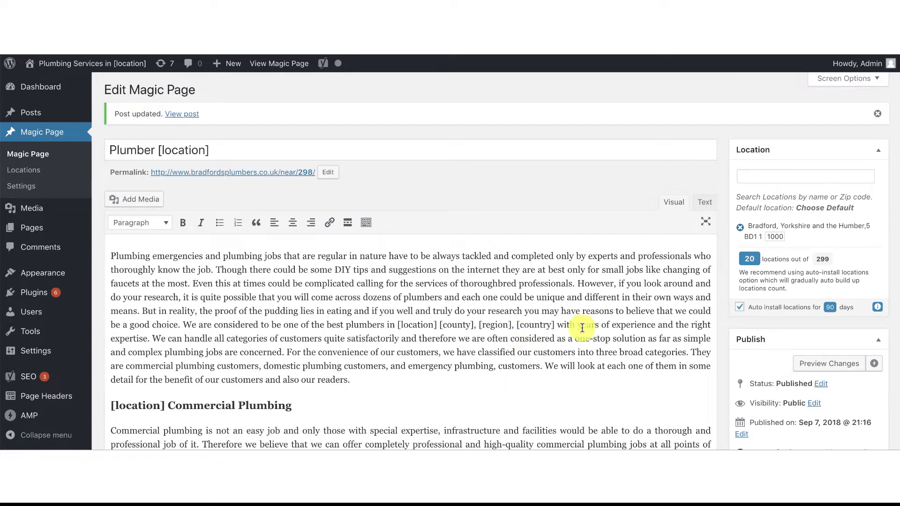
Browse the table of all 299 locations within the Bradford radius, then close it
click(823, 260)
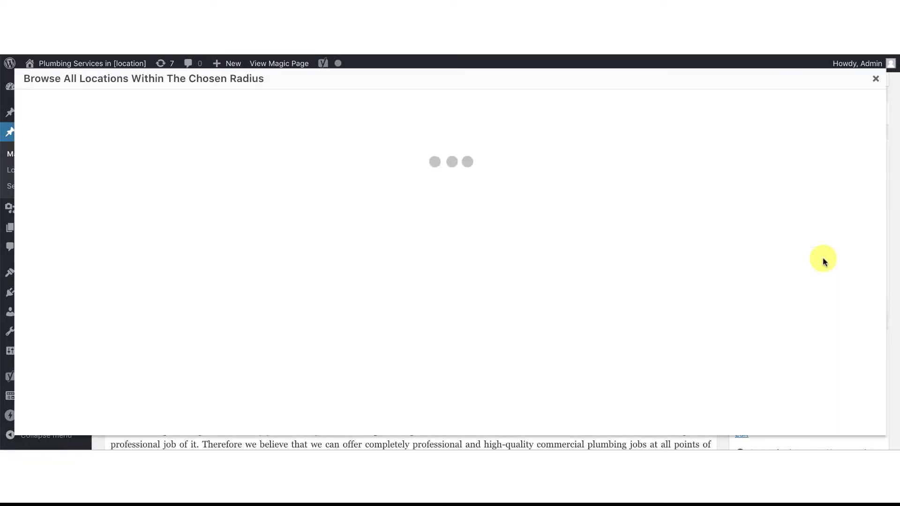
scroll(466, 267, down, 8)
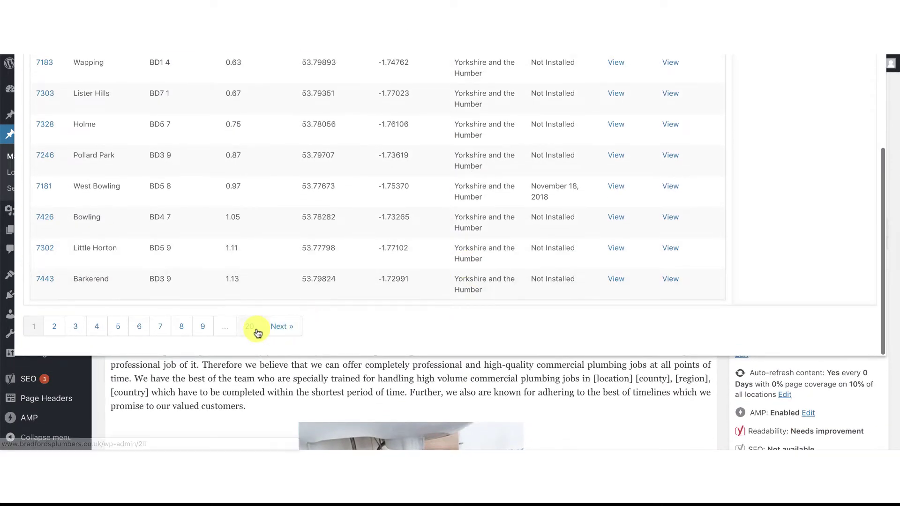
scroll(532, 255, up, 8)
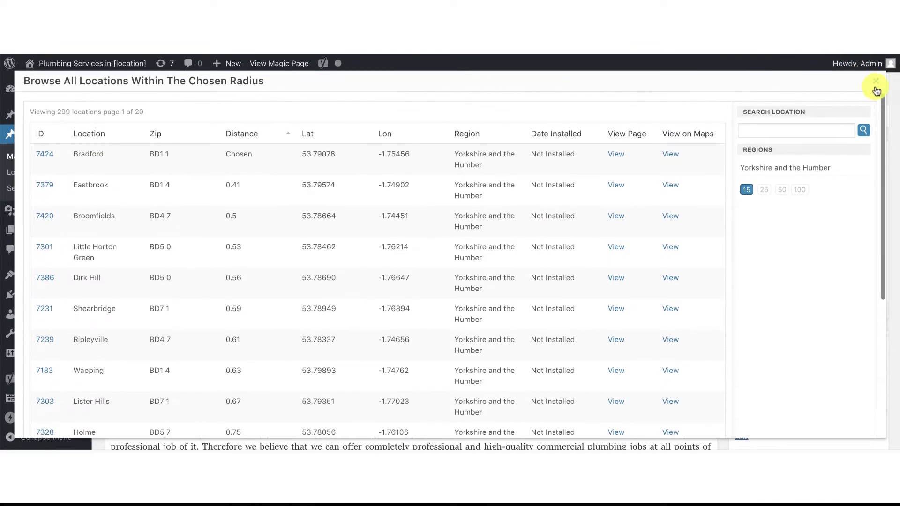
click(875, 82)
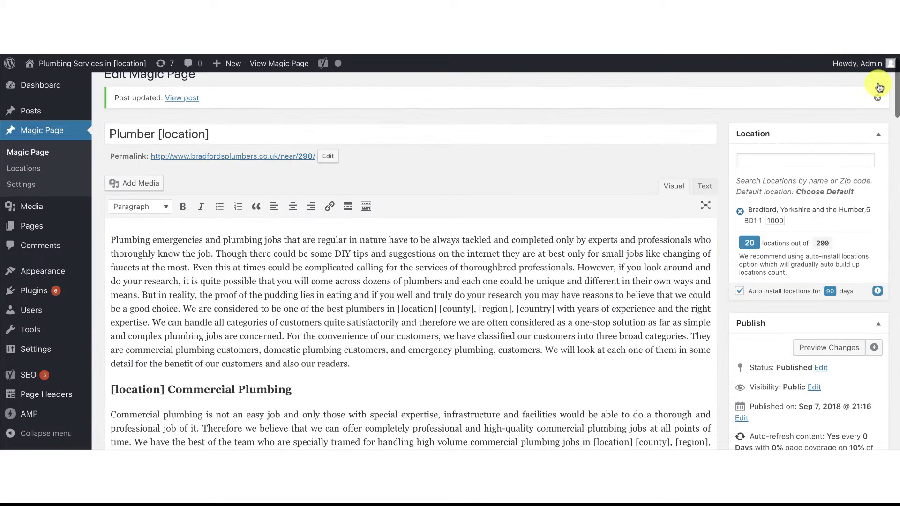
click(751, 244)
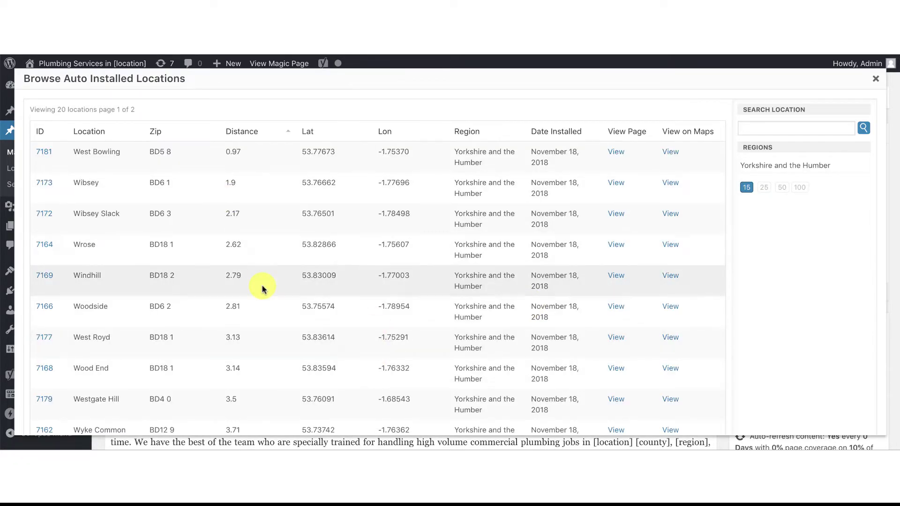
scroll(263, 287, down, 5)
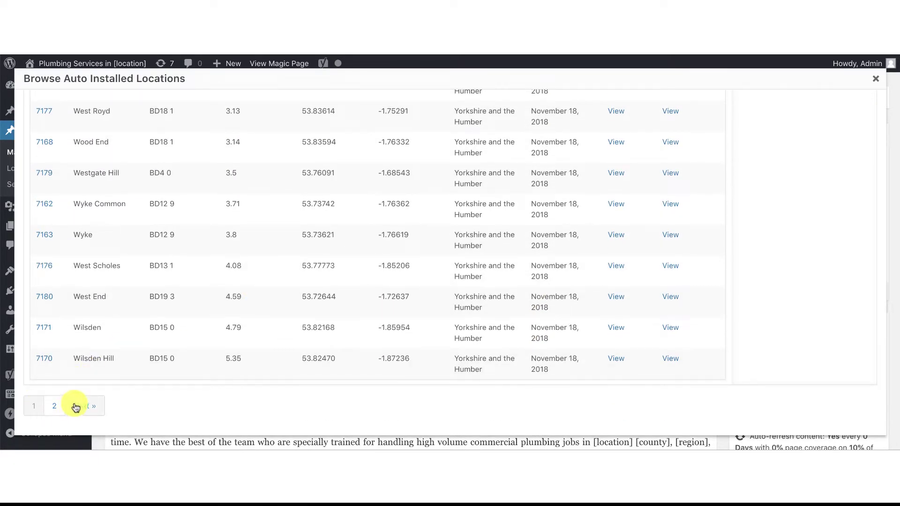
scroll(486, 228, up, 2)
scroll(487, 226, up, 4)
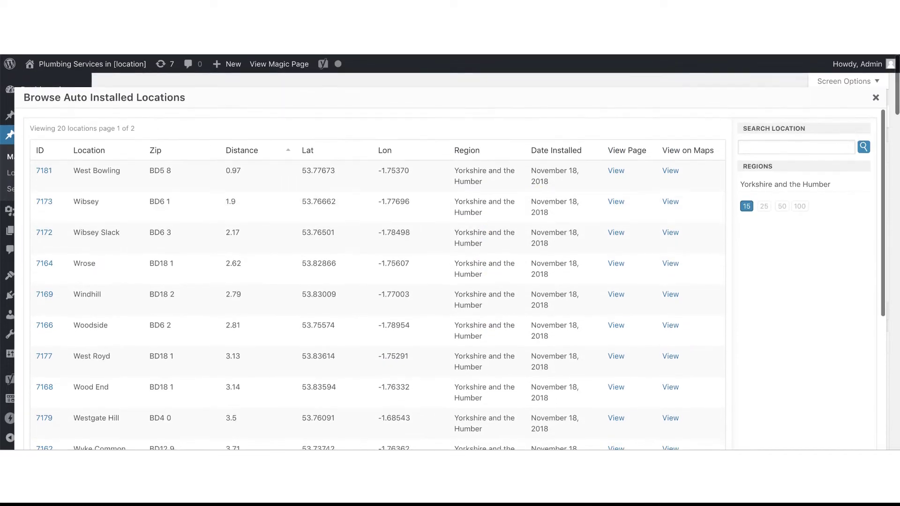
click(876, 100)
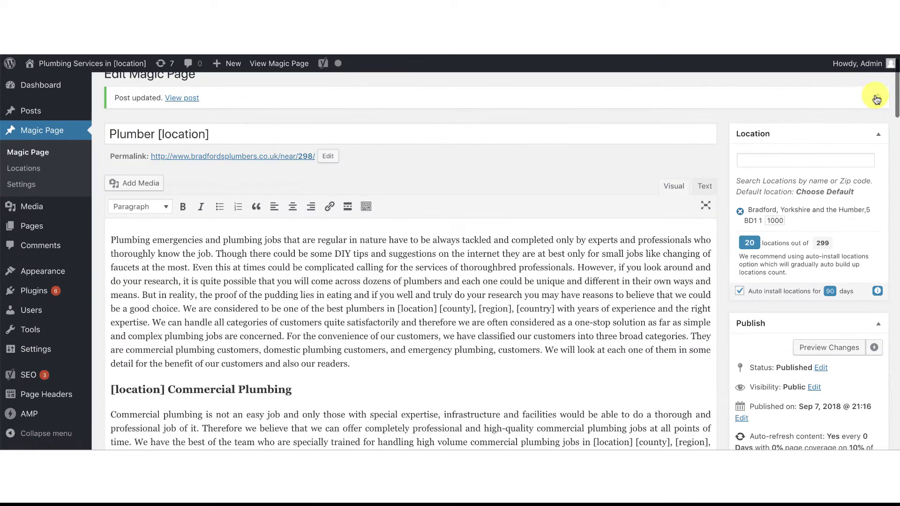
Show the auto-installed locations chart, compare Last 14 and Last 30 days, then return to Last 7 days
click(880, 293)
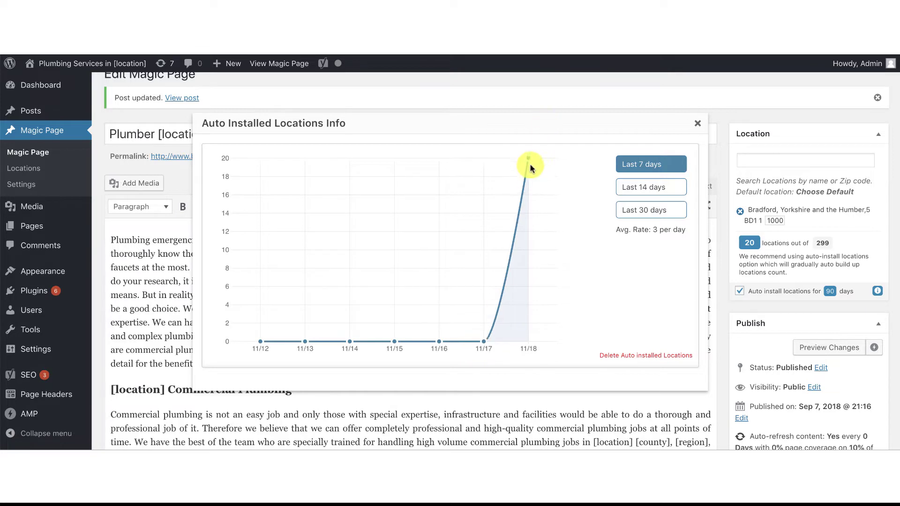
click(640, 186)
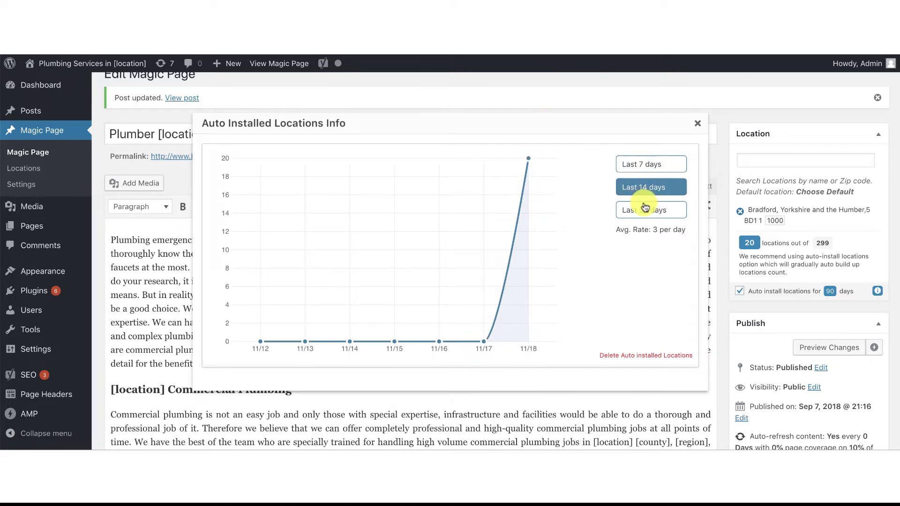
click(645, 207)
click(647, 168)
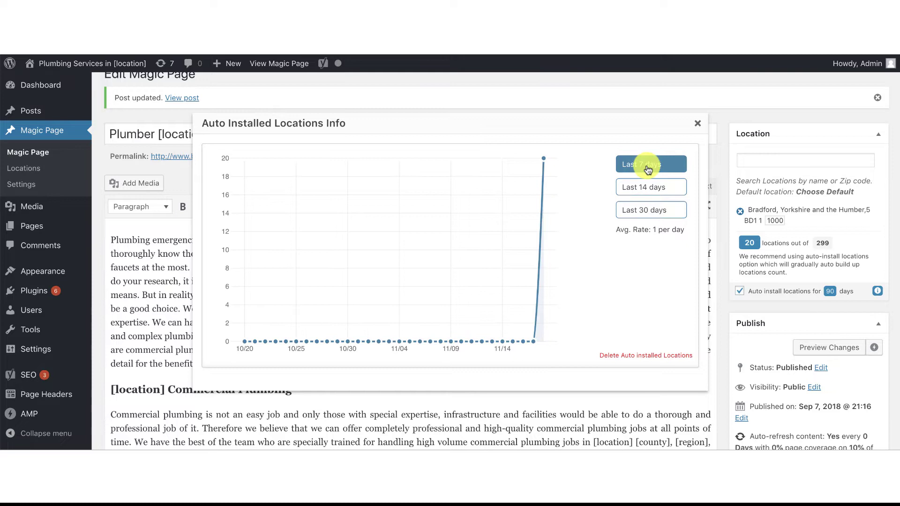
mouse_move(486, 342)
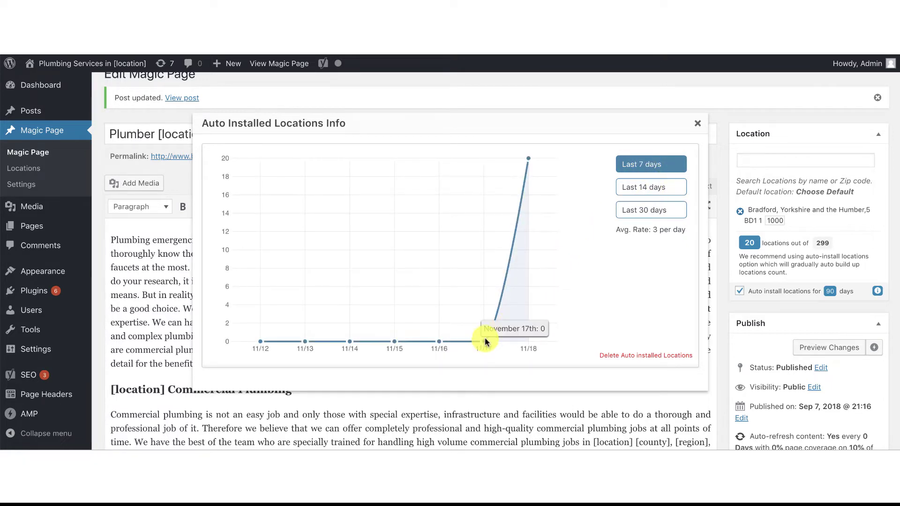
mouse_move(527, 161)
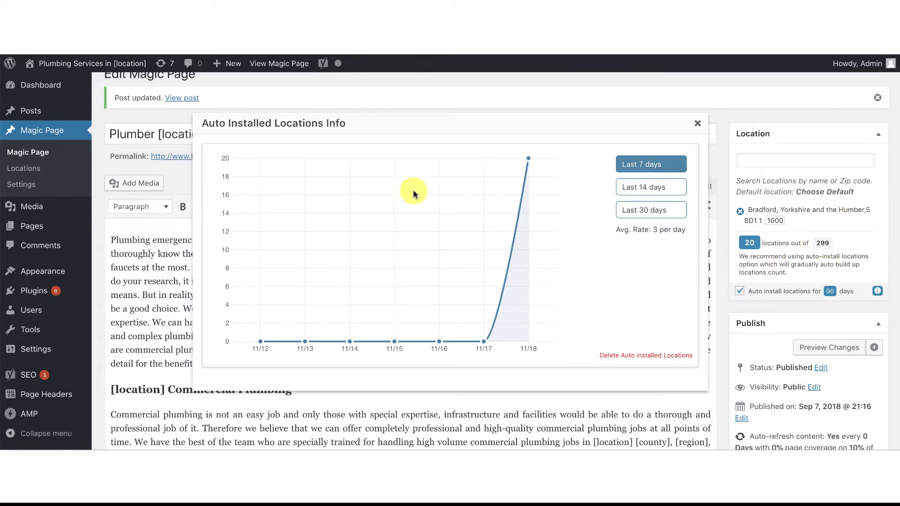
Close the installed-locations chart and update the template
click(697, 125)
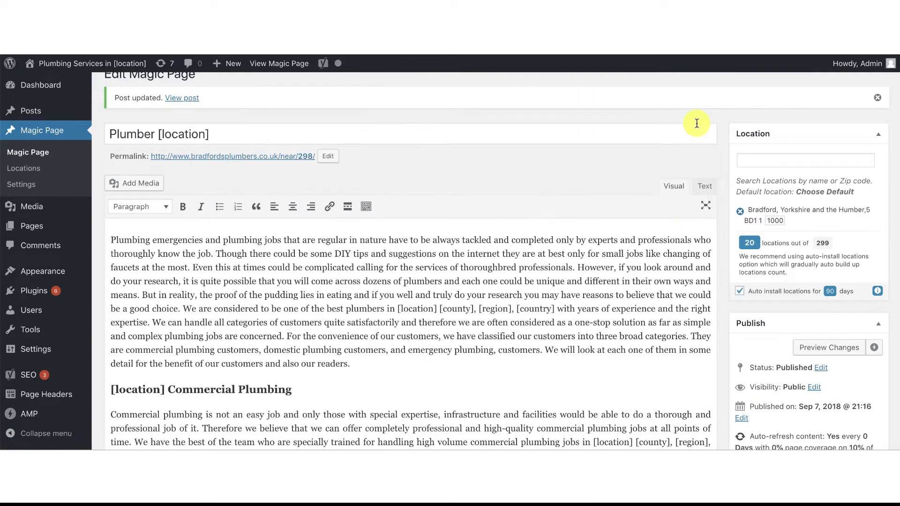
scroll(842, 319, down, 6)
click(864, 251)
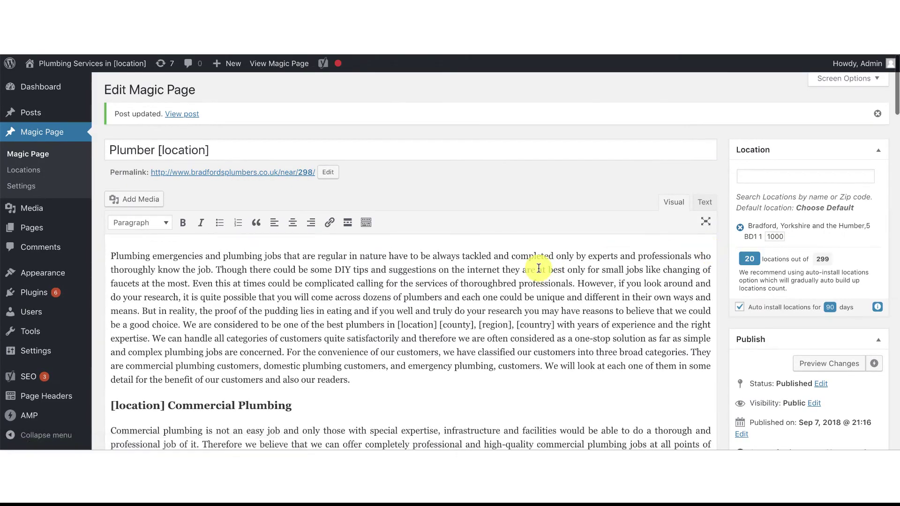
scroll(539, 268, down, 2)
scroll(538, 268, up, 2)
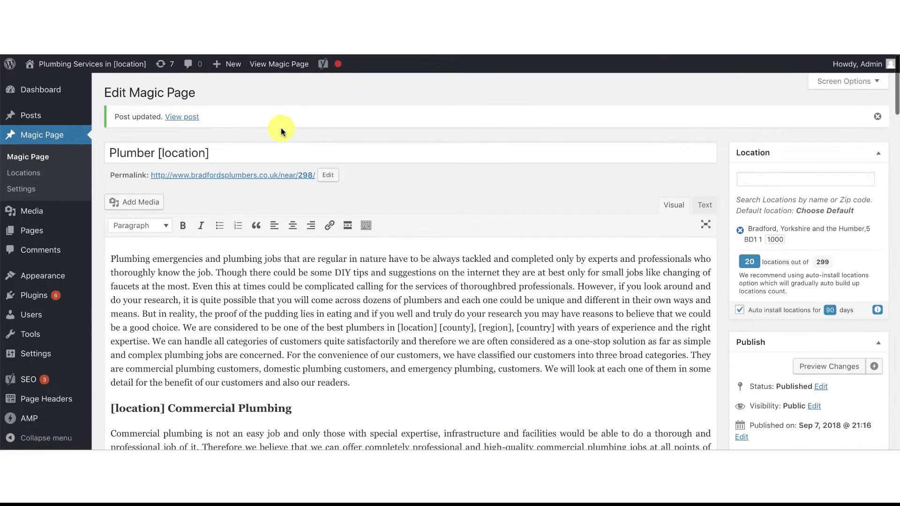
View the live Magic Page and follow its Plumber in Woodside, then Plumber in West Bowling links
click(283, 68)
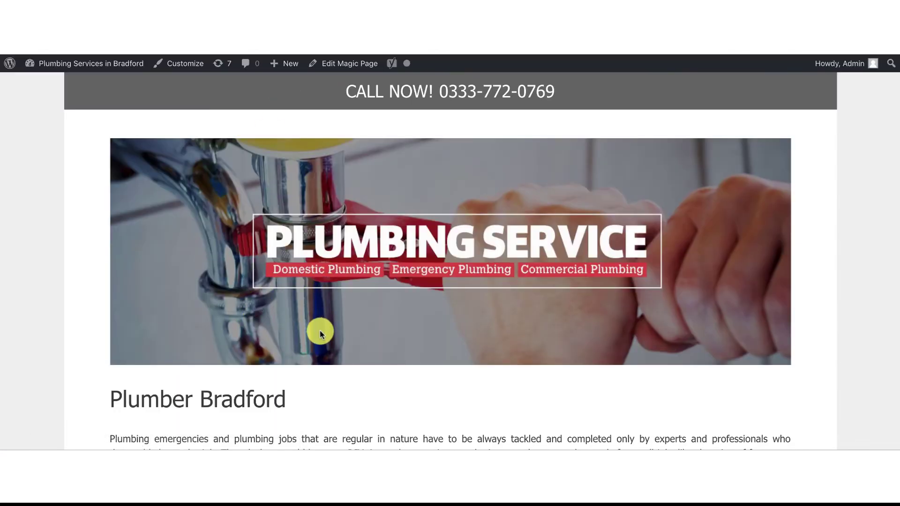
scroll(319, 334, down, 10)
scroll(322, 334, down, 3)
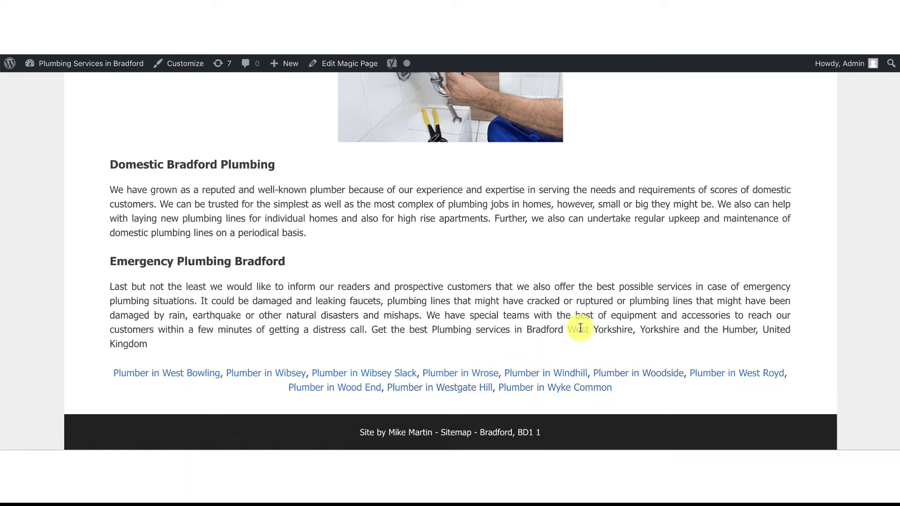
scroll(580, 328, up, 2)
scroll(579, 323, down, 2)
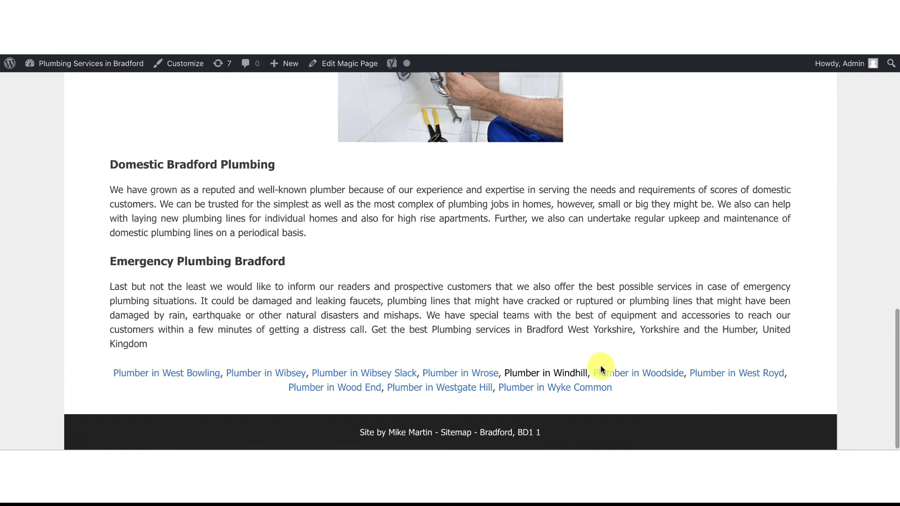
click(618, 377)
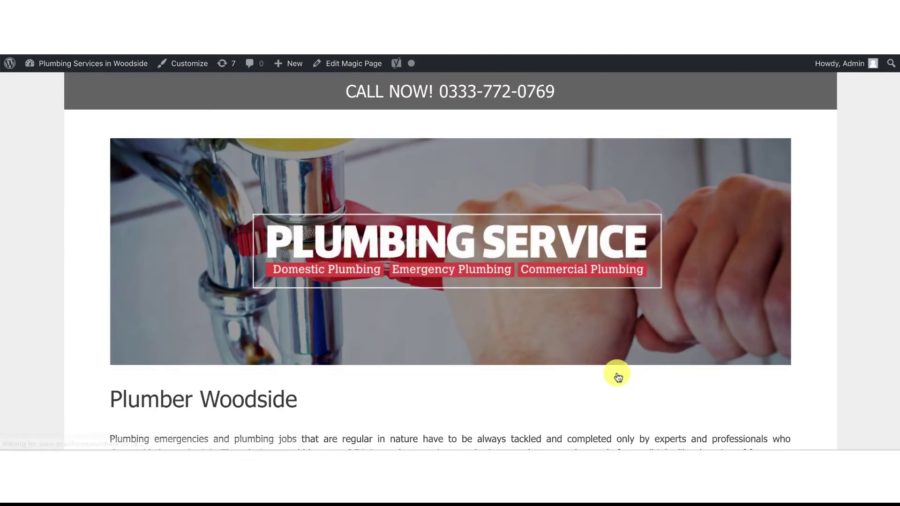
scroll(616, 375, down, 15)
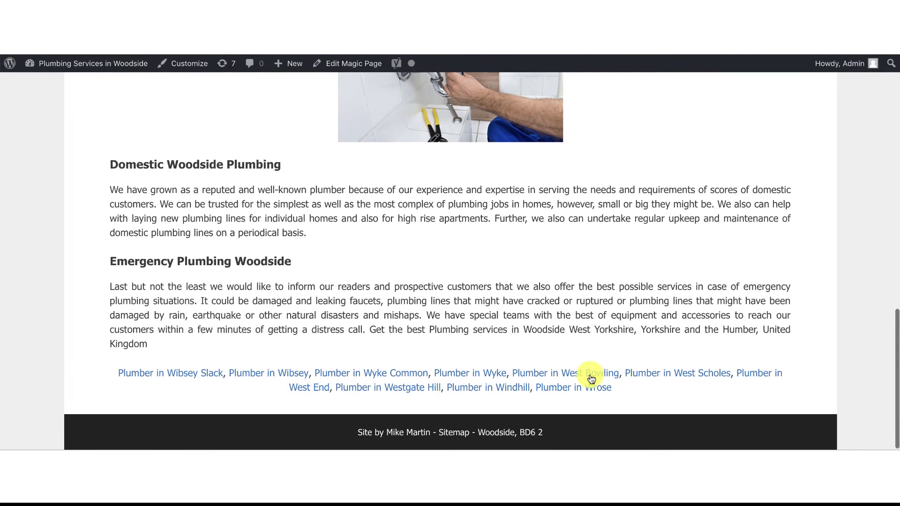
click(558, 375)
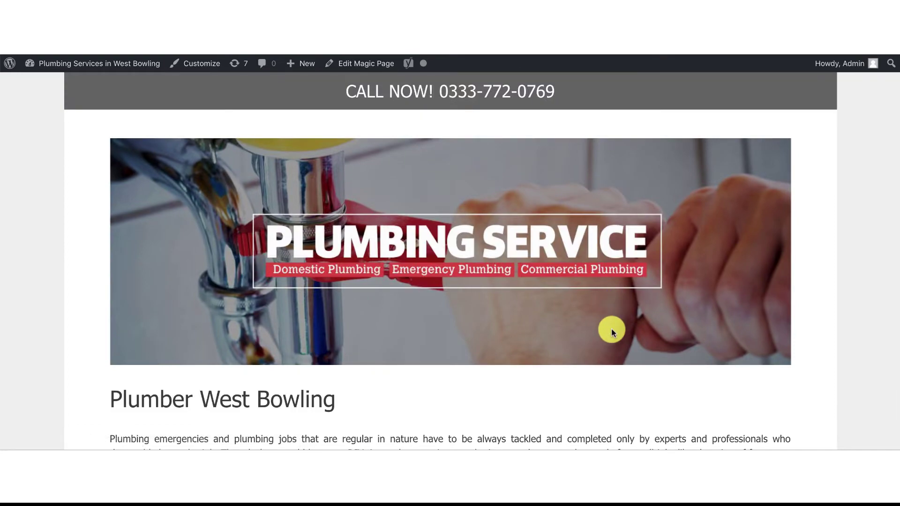
scroll(611, 328, down, 15)
scroll(612, 331, up, 15)
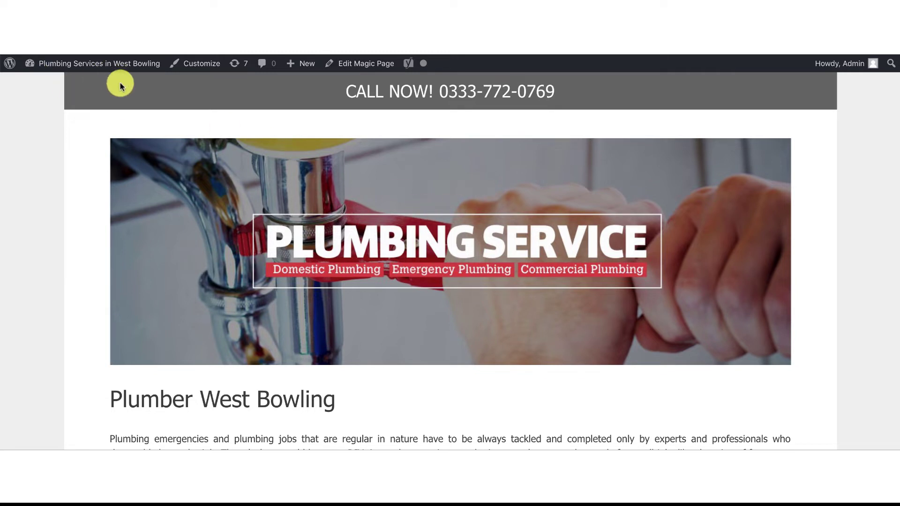
Reopen the Plumber [location] template editor via Edit Magic Page, confirming 20 of 299 installed
click(372, 68)
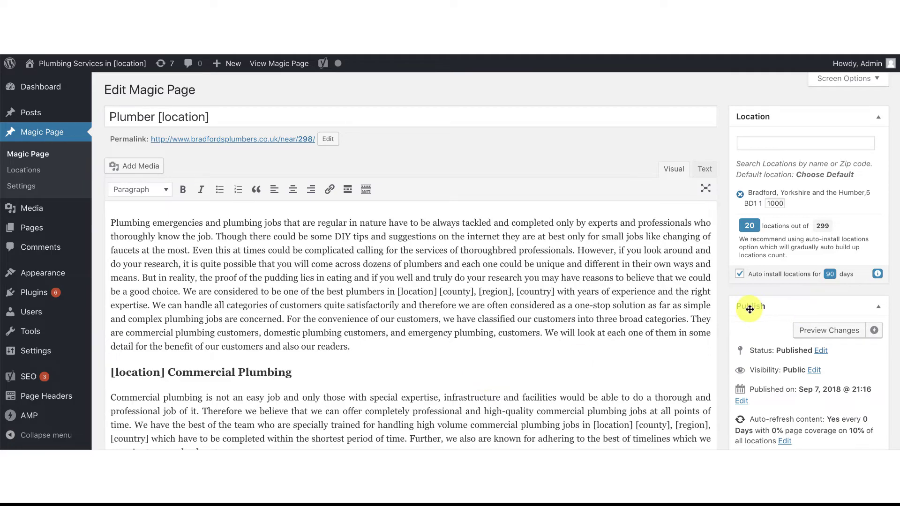
scroll(749, 307, down, 20)
scroll(750, 308, down, 3)
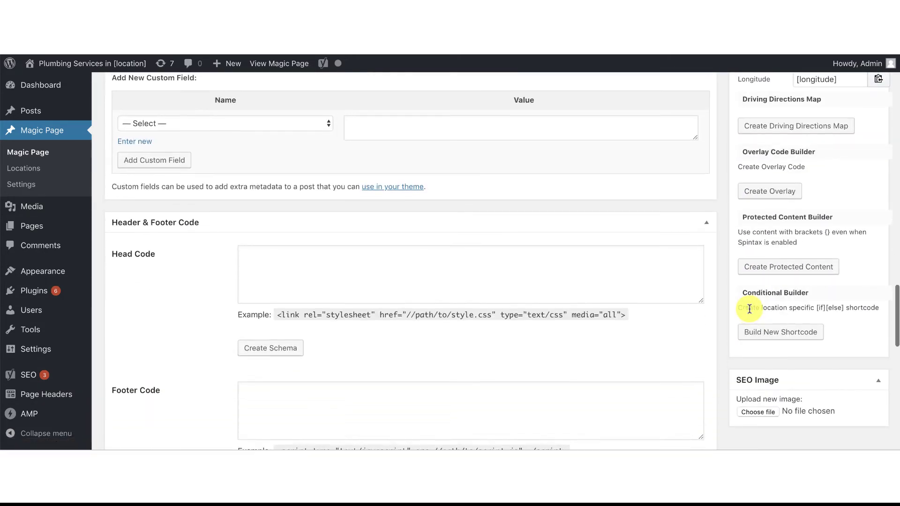
scroll(749, 308, up, 20)
scroll(750, 308, down, 5)
scroll(750, 308, up, 3)
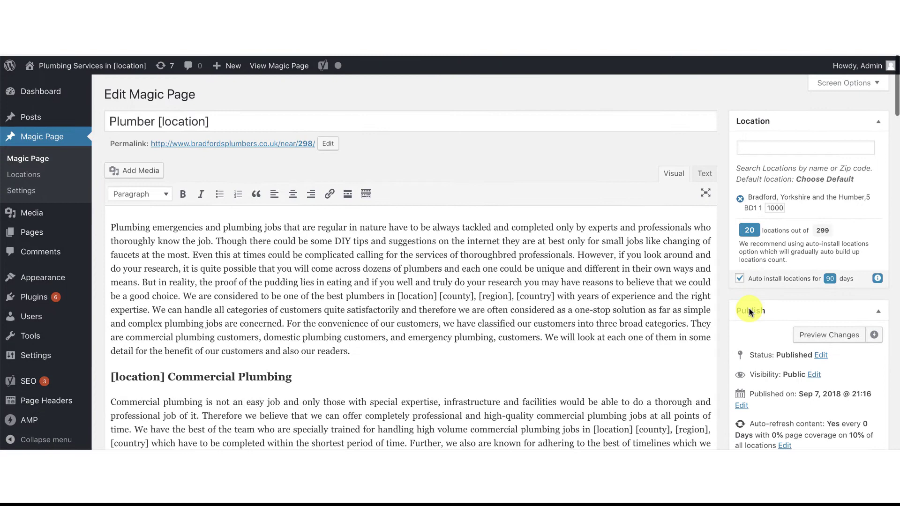
mouse_move(67, 67)
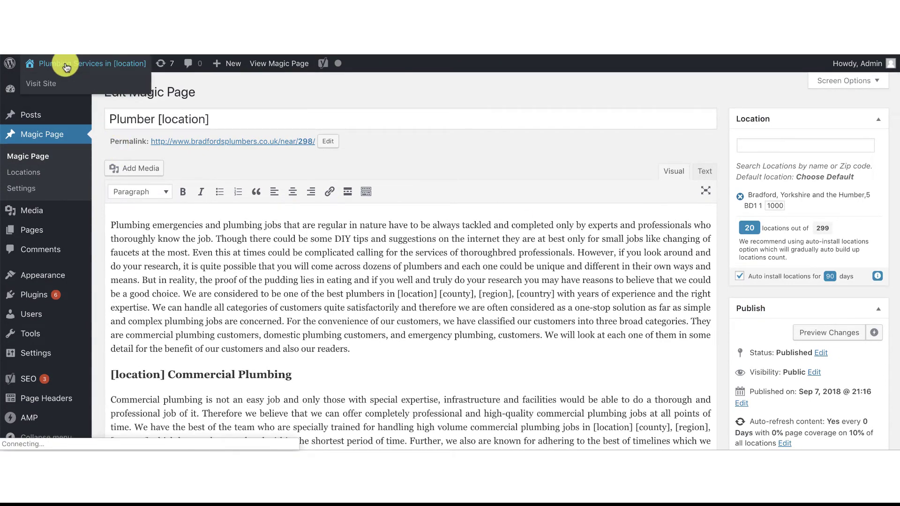
Scroll the Plumbing Services in Bradford home page to its 'We also have an office in' links and back
scroll(535, 244, down, 5)
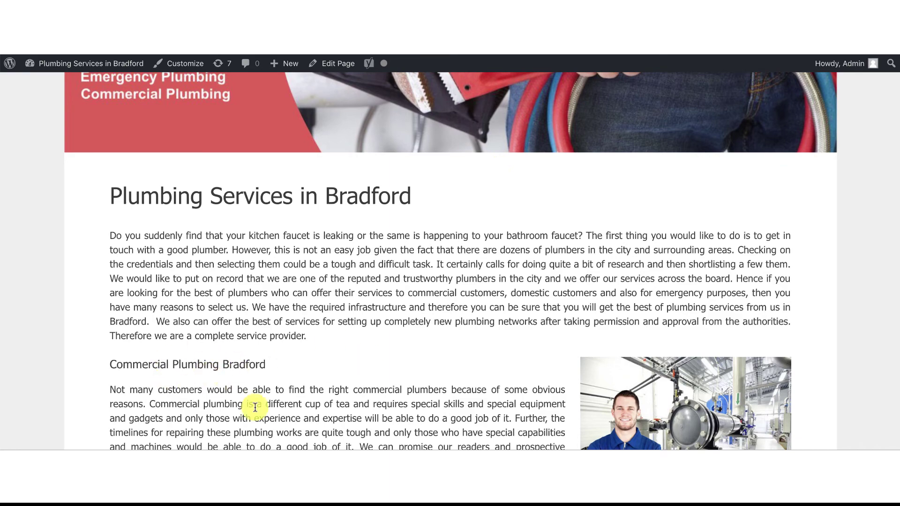
scroll(255, 408, down, 5)
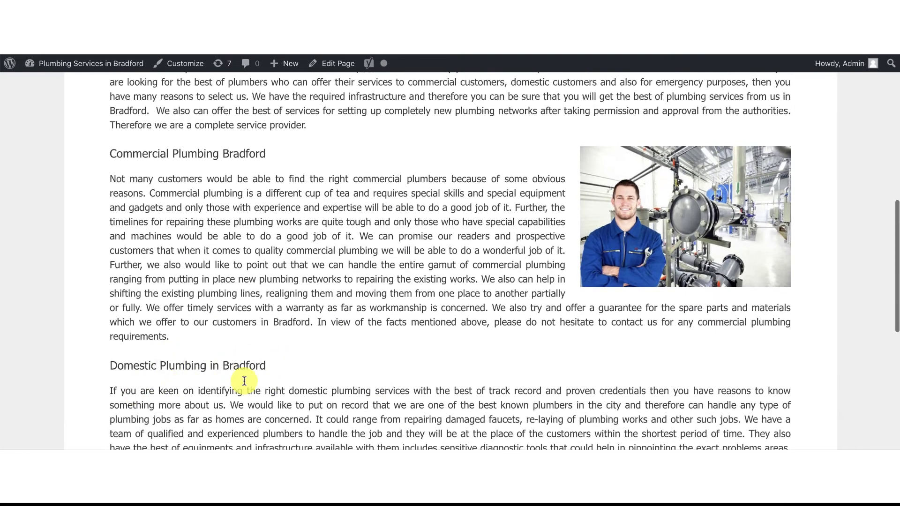
scroll(395, 359, down, 8)
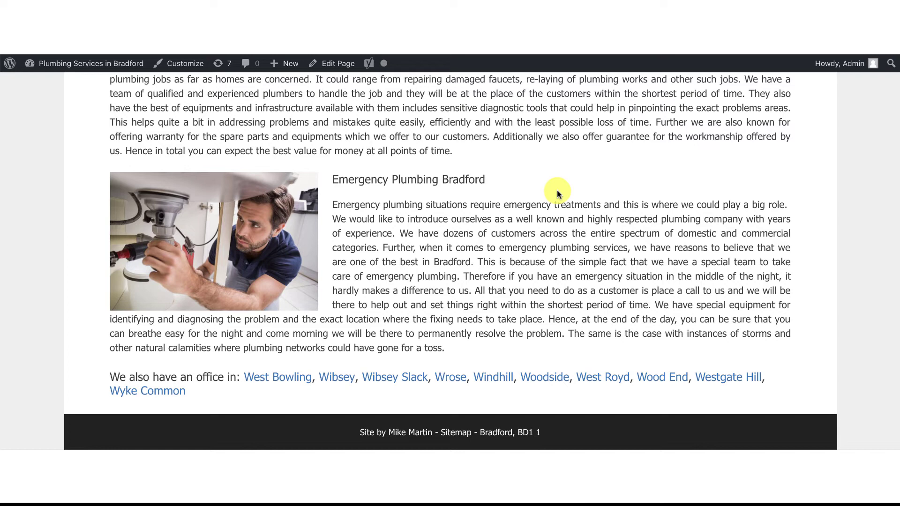
scroll(508, 164, up, 1)
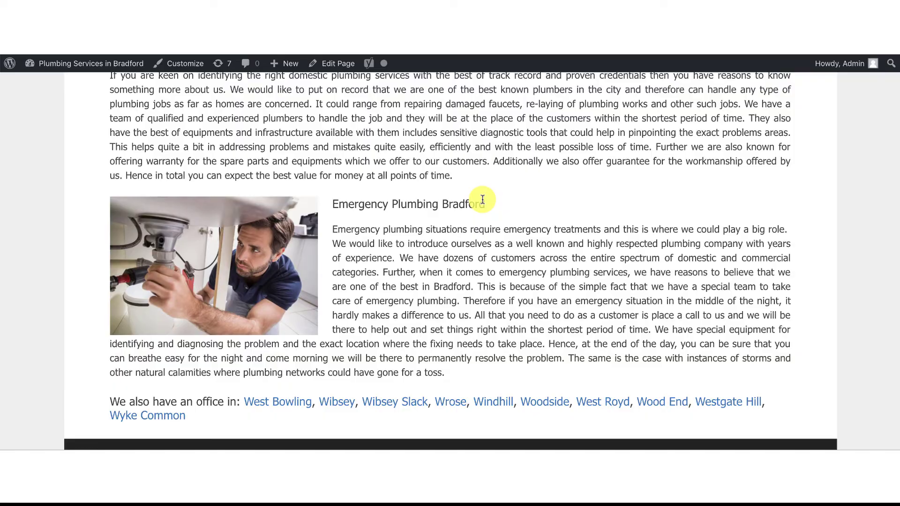
scroll(559, 207, up, 15)
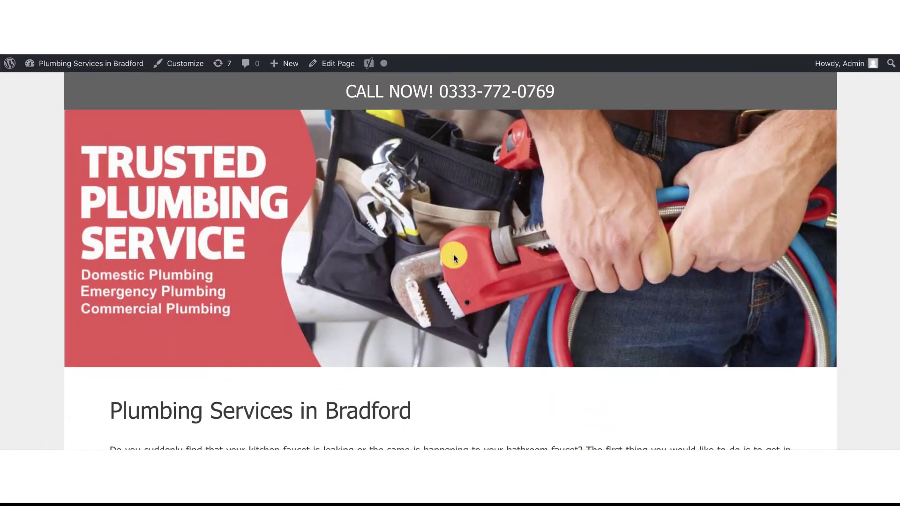
scroll(565, 364, down, 20)
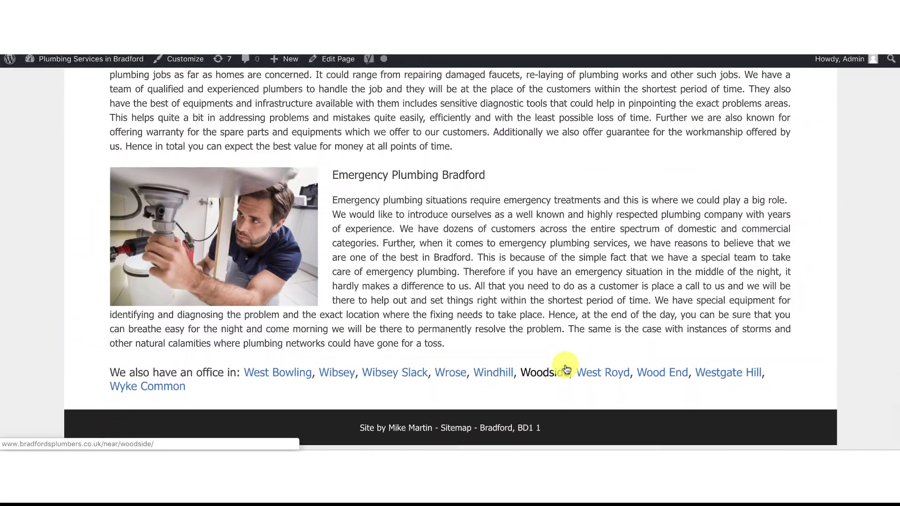
scroll(566, 368, up, 15)
scroll(565, 368, down, 20)
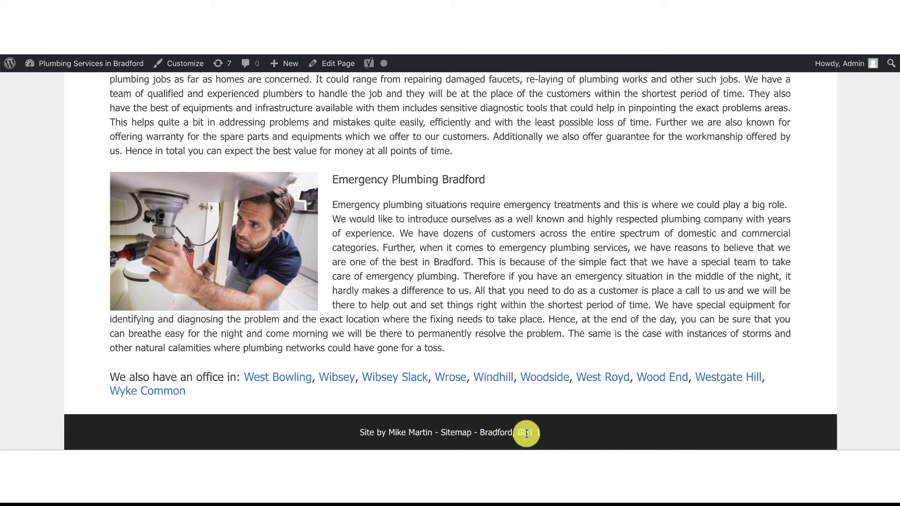
scroll(465, 361, up, 15)
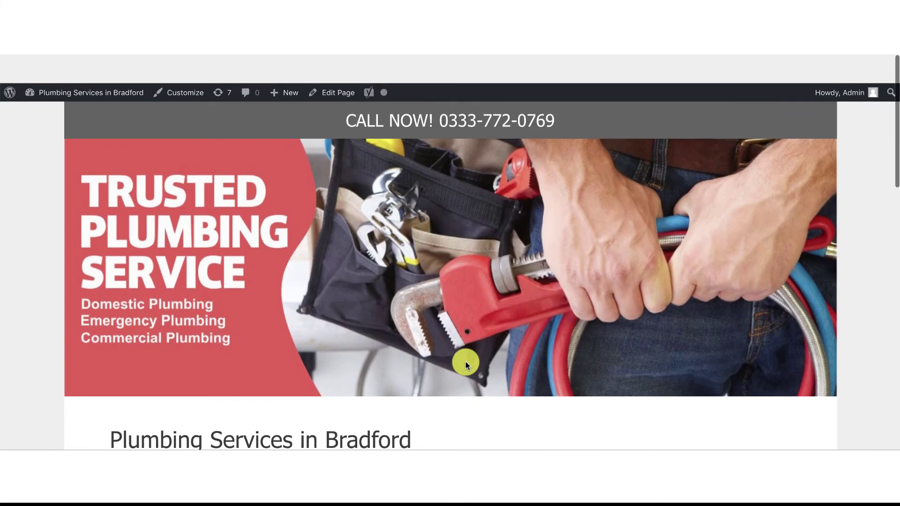